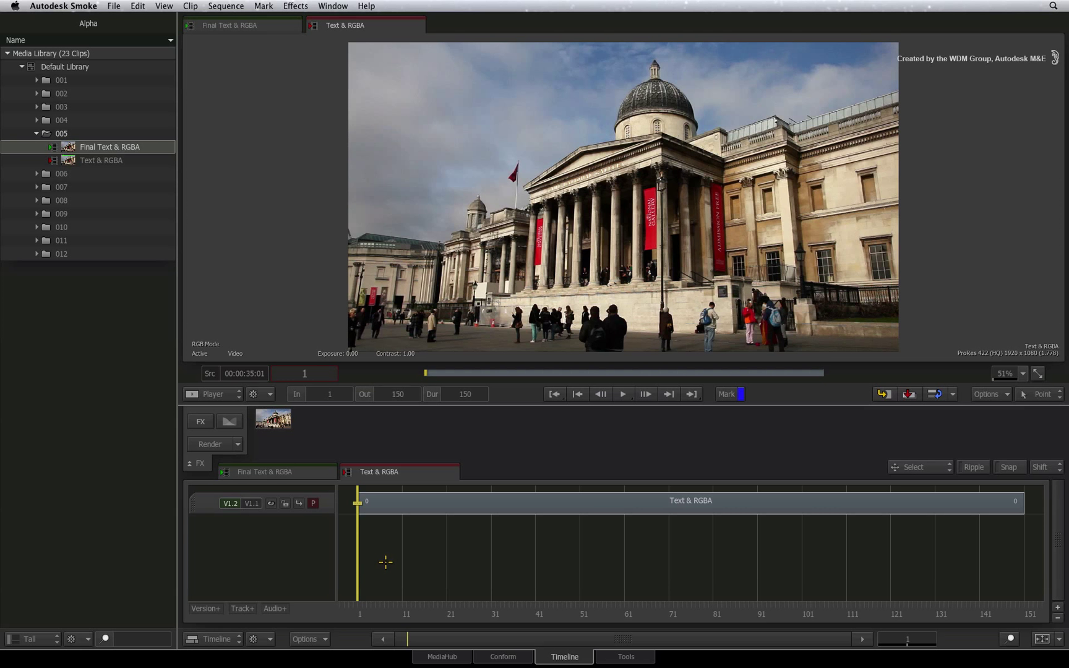
# Step: Preview the footage, add a second video track, and park the playhead at frame 61
pyautogui.moveTo(363, 565); pyautogui.dragTo(835, 563)
pyautogui.moveTo(759, 562); pyautogui.dragTo(501, 568)
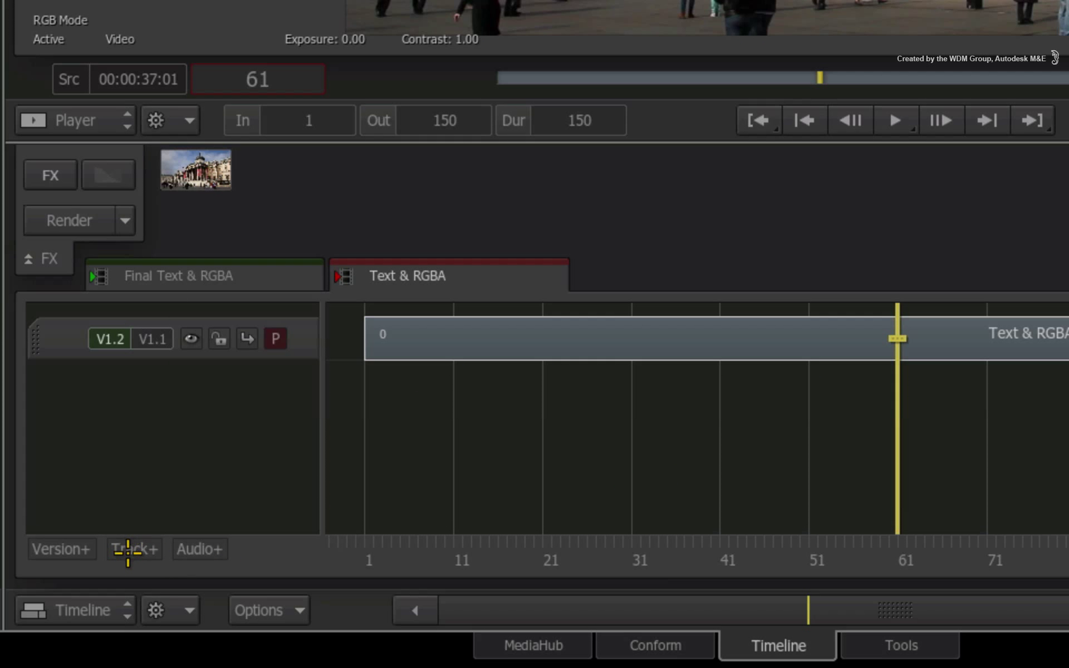
pyautogui.click(242, 609)
pyautogui.moveTo(876, 544); pyautogui.dragTo(630, 566)
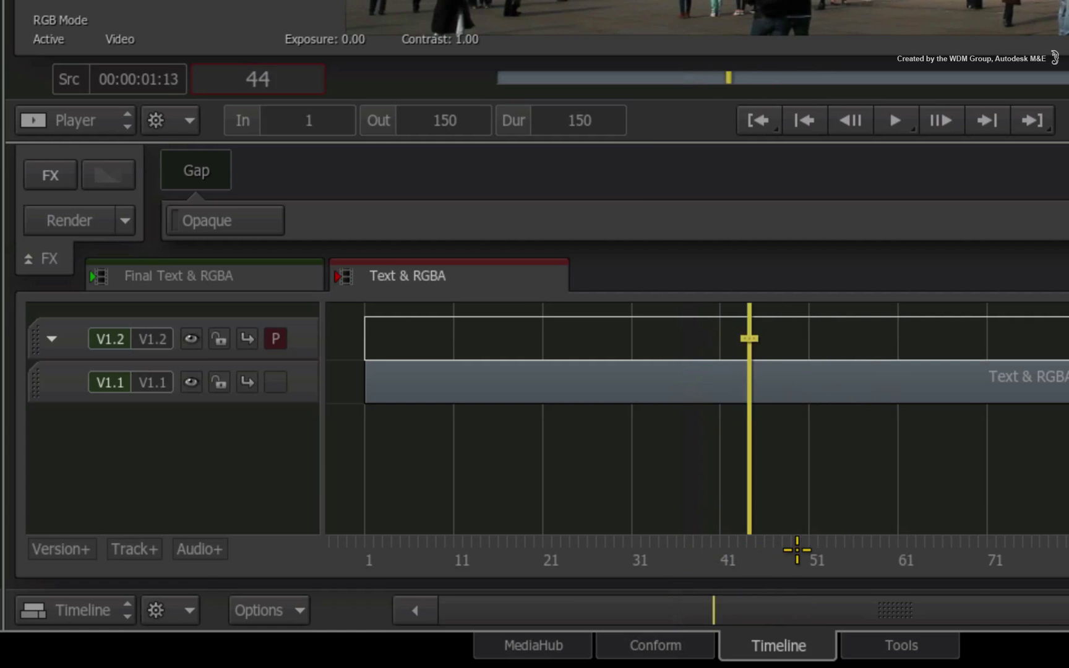
pyautogui.moveTo(490, 618); pyautogui.dragTo(754, 599)
pyautogui.click(626, 551)
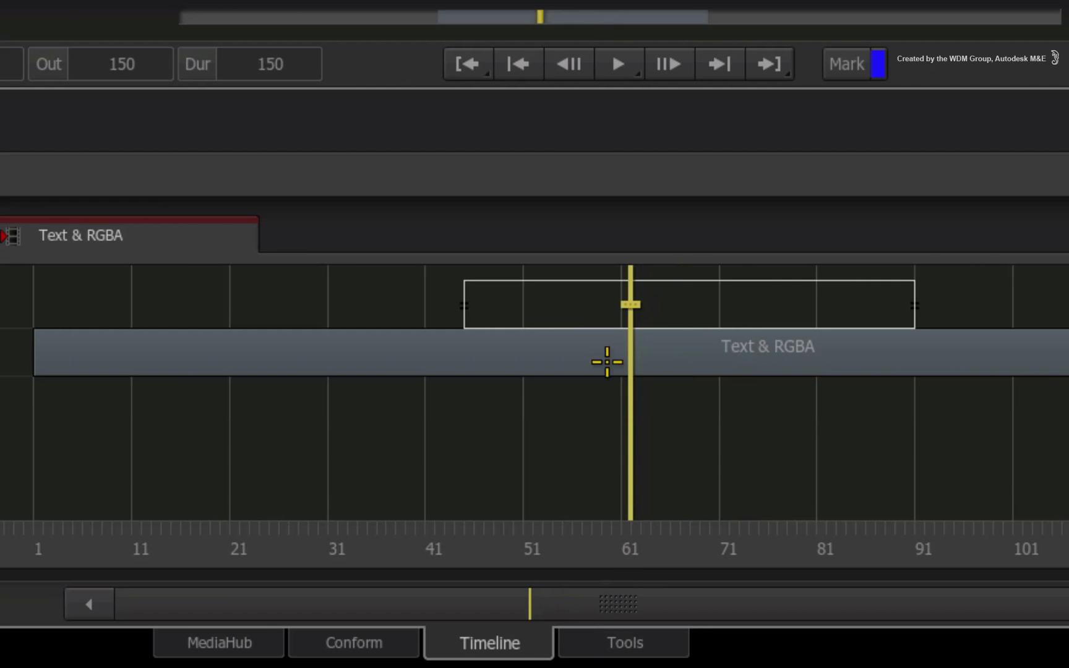
# Step: Apply a Text effect to the gap segment on track V1.2
pyautogui.click(589, 317)
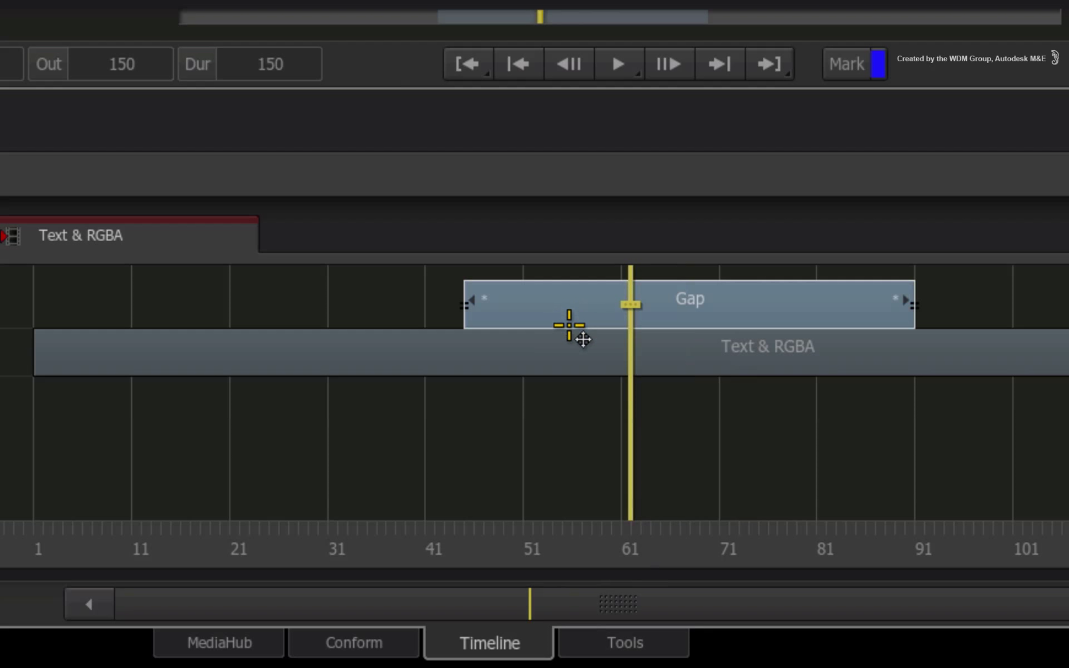
pyautogui.rightClick(559, 318)
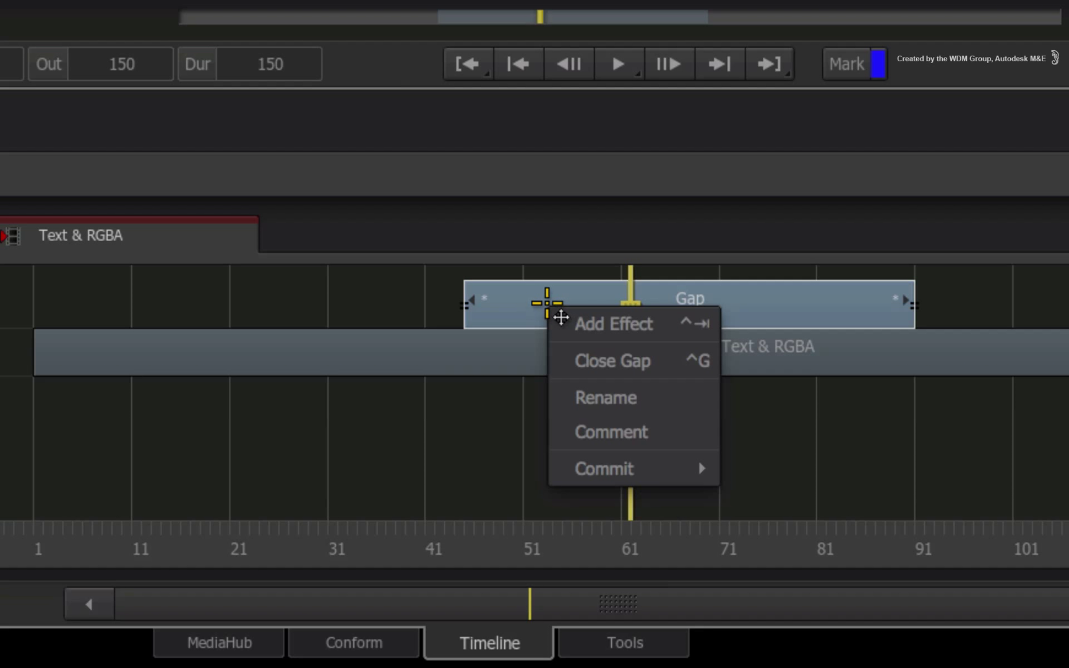
pyautogui.click(585, 321)
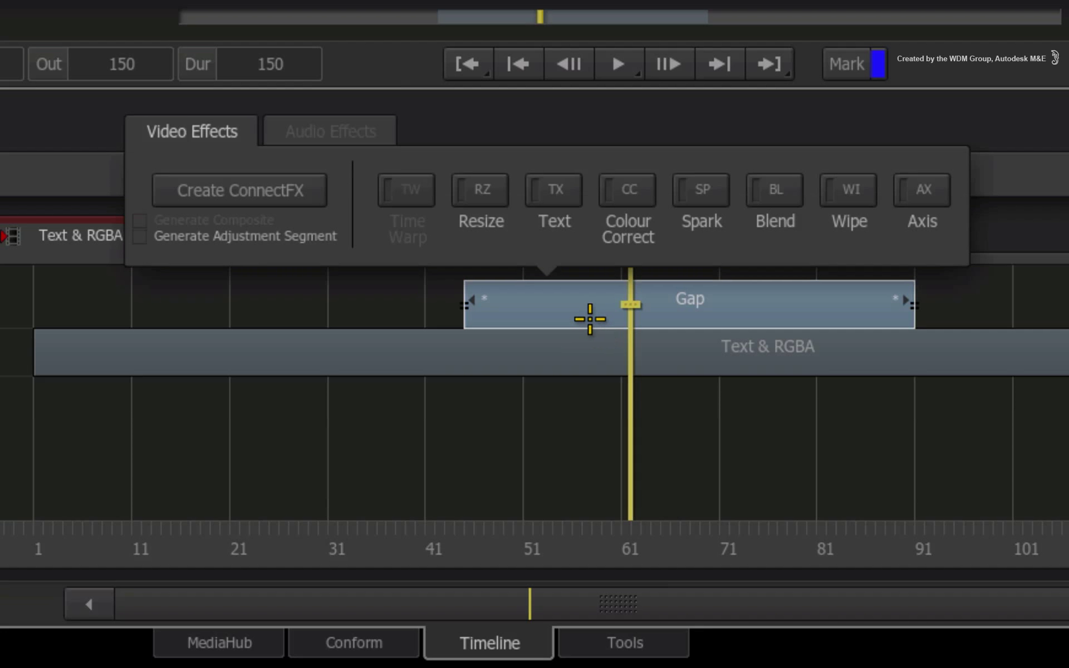
pyautogui.click(559, 188)
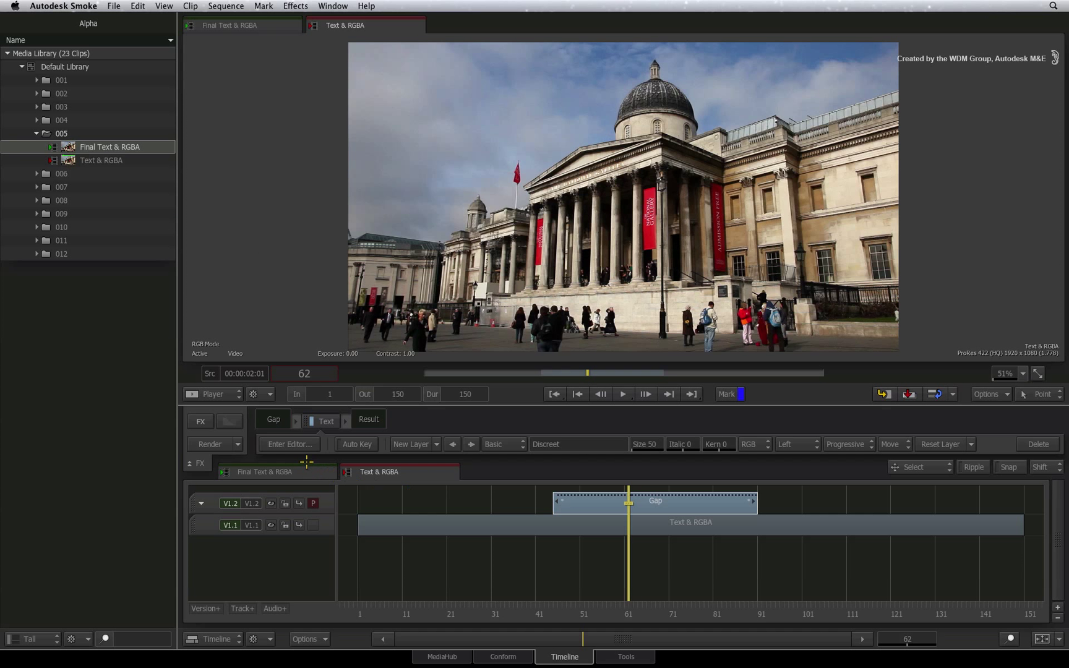
# Step: Type 'Gallery' as the text, centre its axis, zero X/Y position and enable blur
pyautogui.click(303, 443)
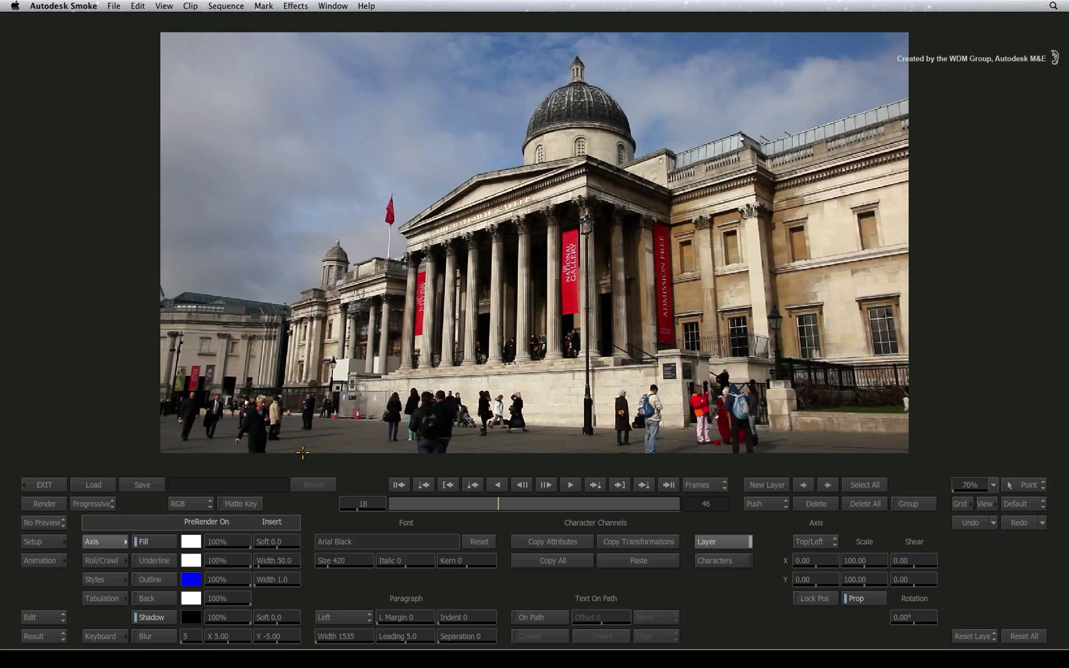
pyautogui.click(768, 485)
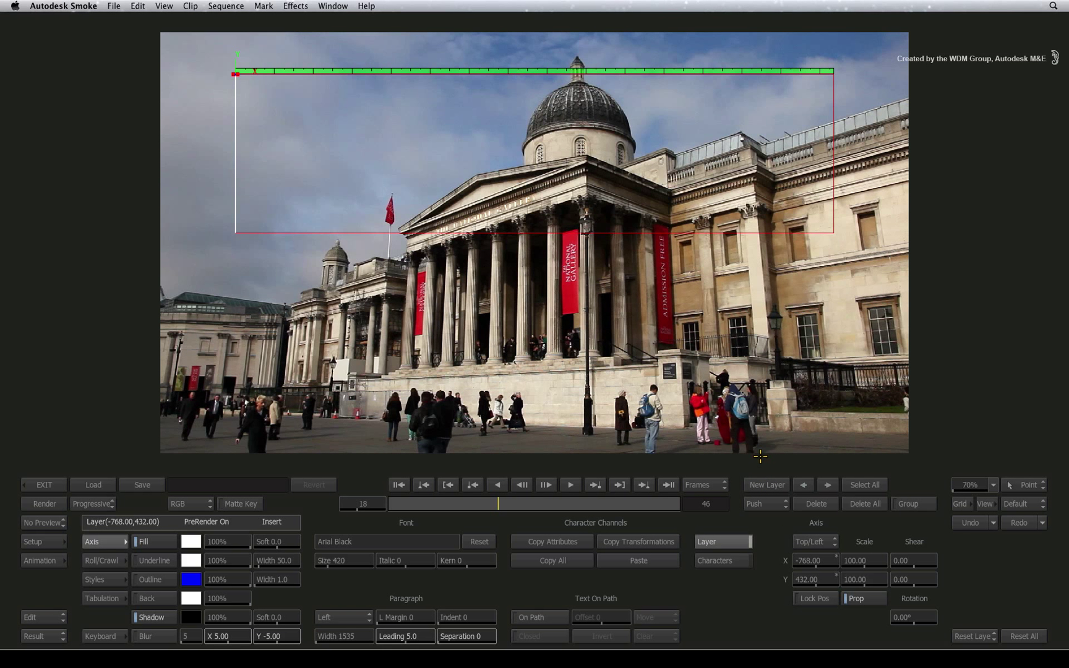
pyautogui.write('Gallery')
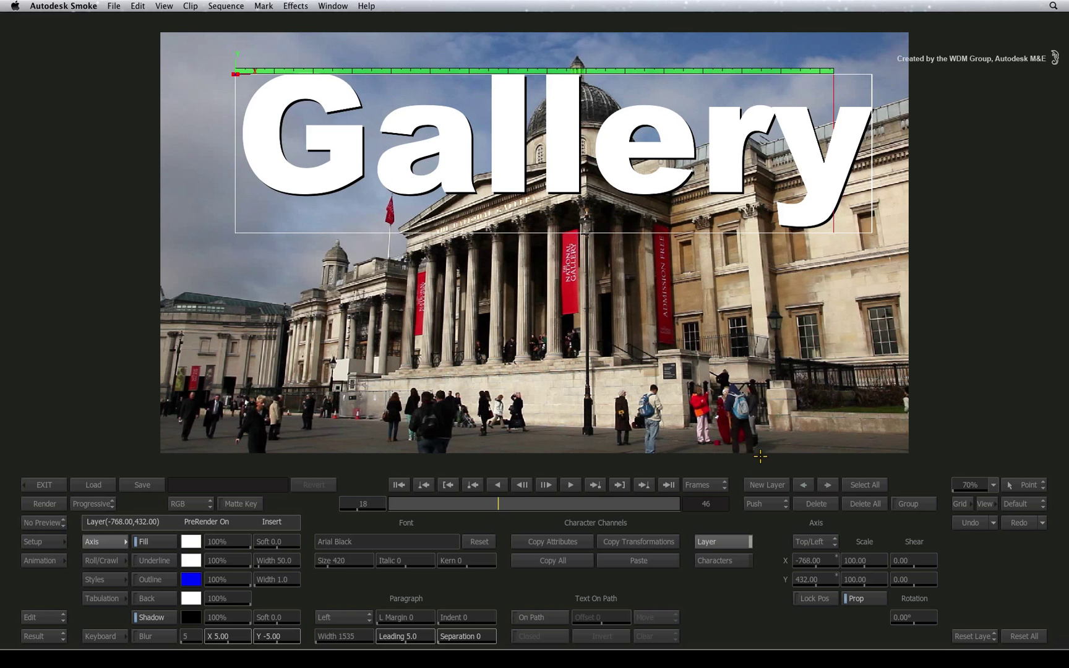
pyautogui.click(814, 542)
pyautogui.click(819, 571)
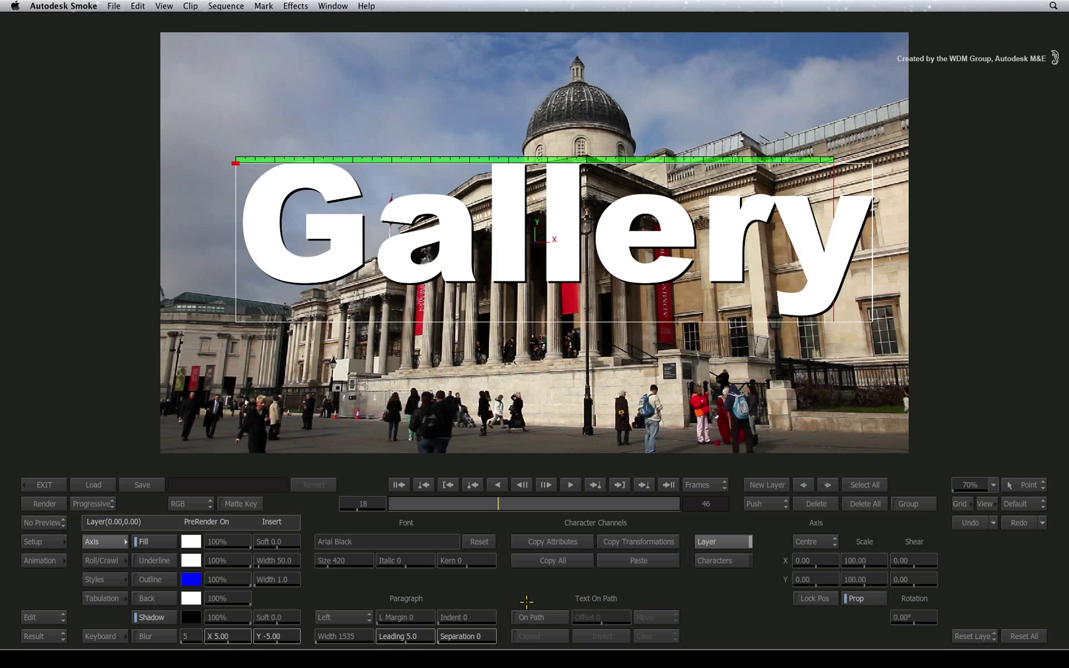
pyautogui.click(158, 637)
pyautogui.click(39, 489)
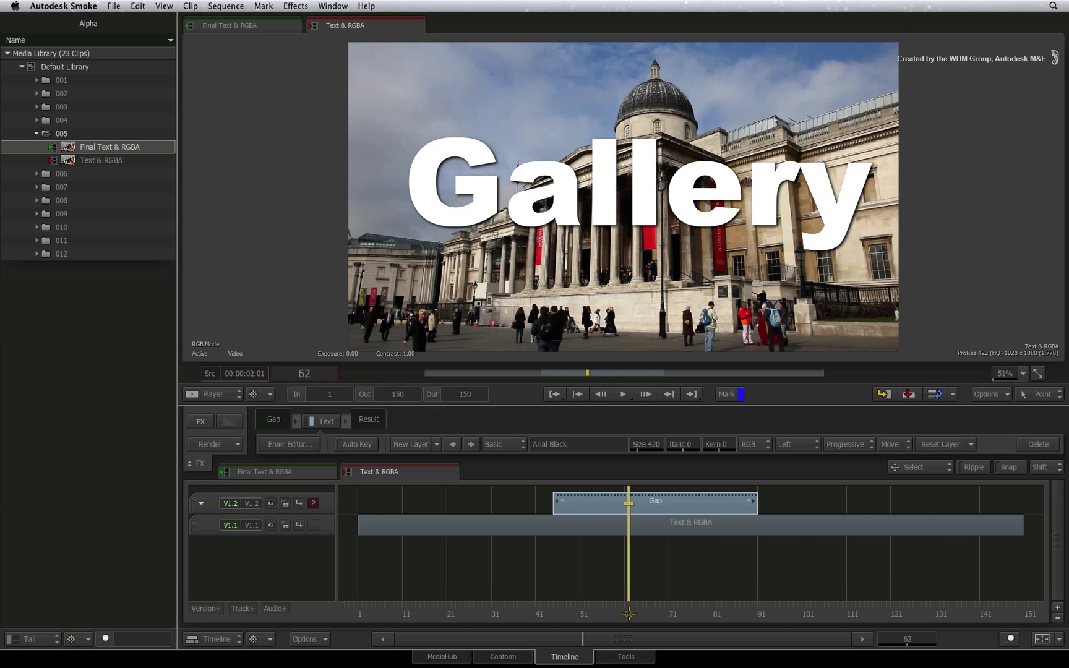
# Step: Trim the Gallery segment's end to around frame 89
pyautogui.moveTo(629, 611); pyautogui.dragTo(707, 584)
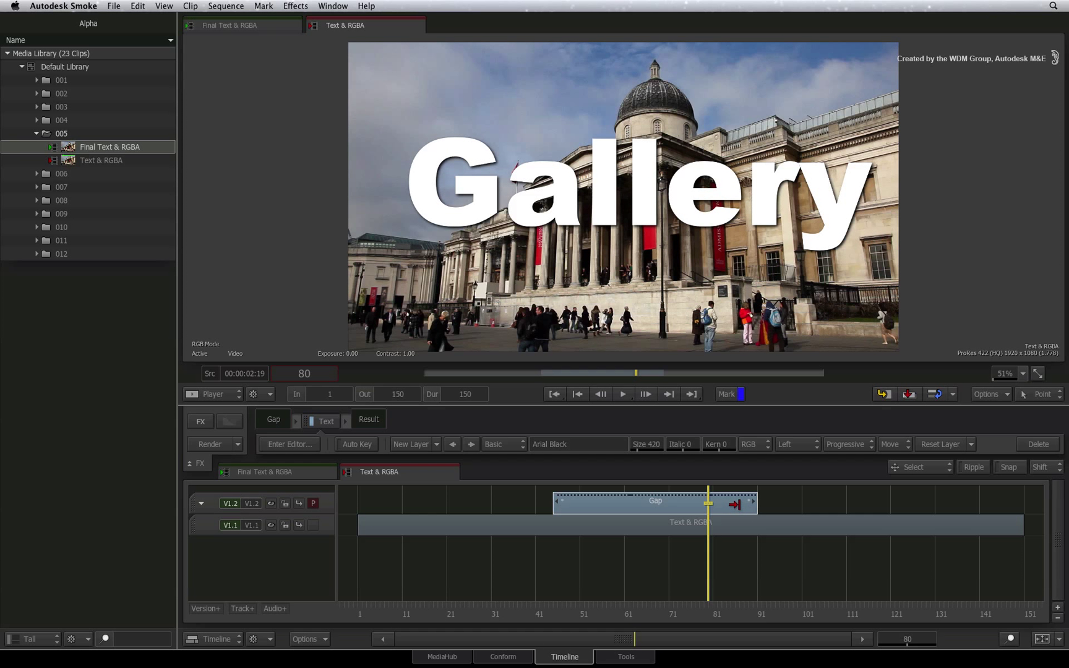
pyautogui.moveTo(748, 501)
pyautogui.mouseDown()
pyautogui.moveTo(804, 499)
pyautogui.moveTo(749, 503)
pyautogui.mouseUp()
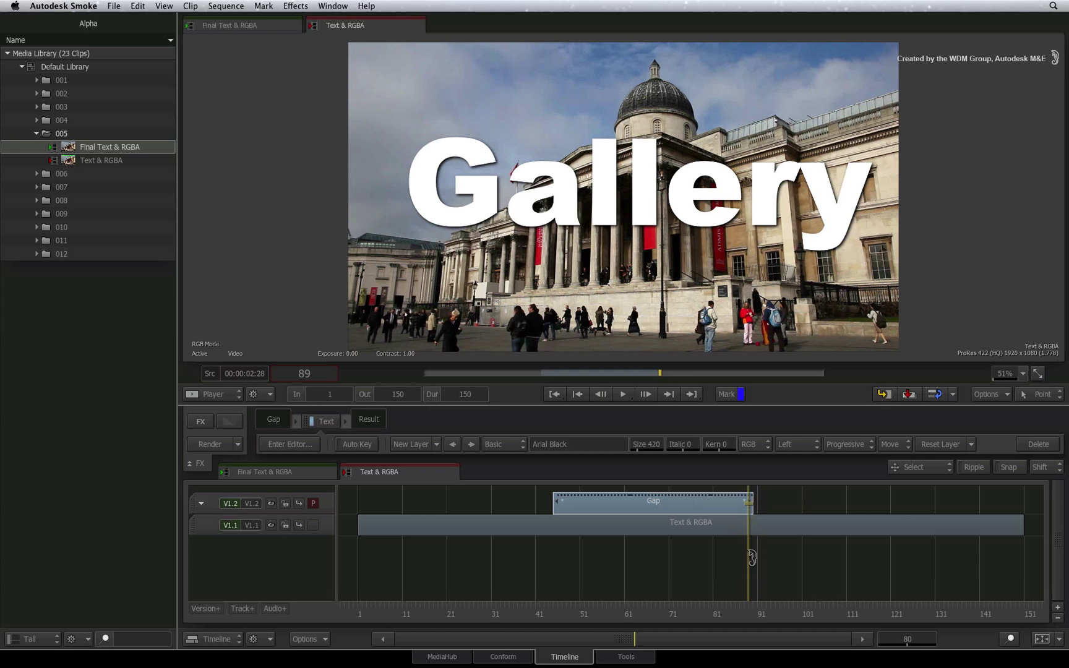
pyautogui.press('Up')
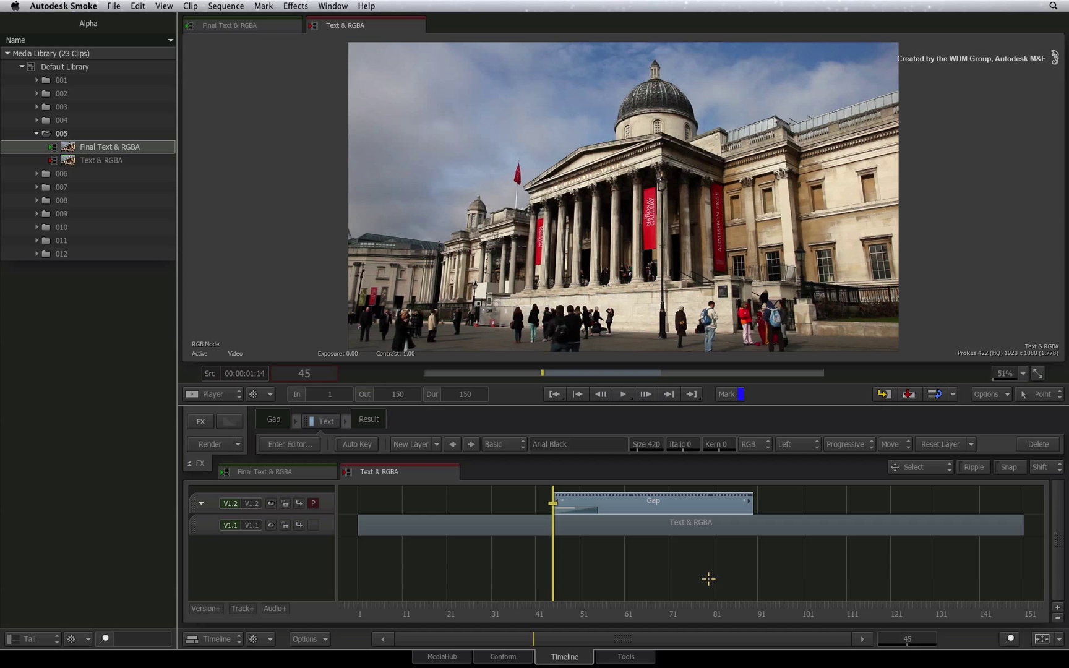
# Step: Copy the Gallery segment into folder 005 as a 45-frame 'Text & RGBA' clip
pyautogui.click(707, 577)
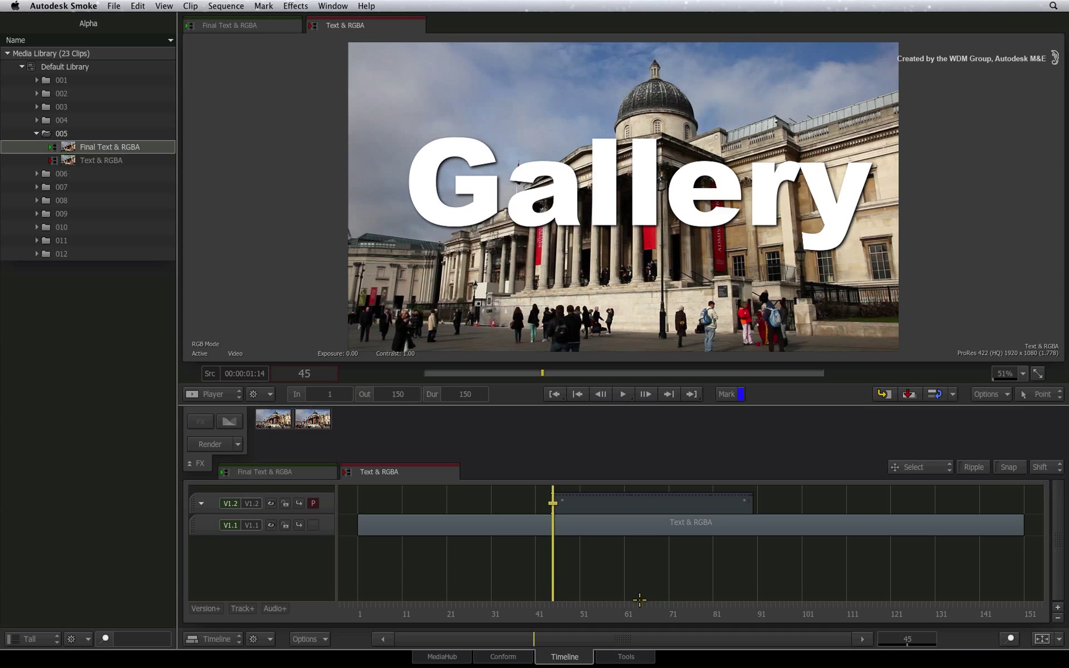
pyautogui.click(598, 607)
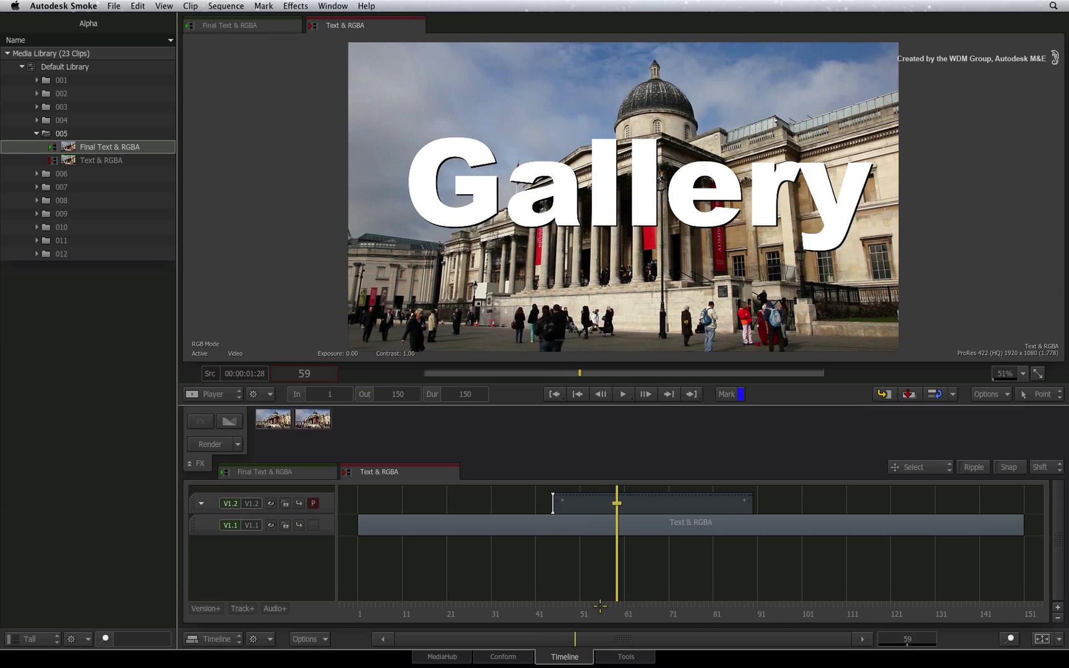
pyautogui.click(631, 508)
pyautogui.moveTo(631, 508); pyautogui.dragTo(59, 133)
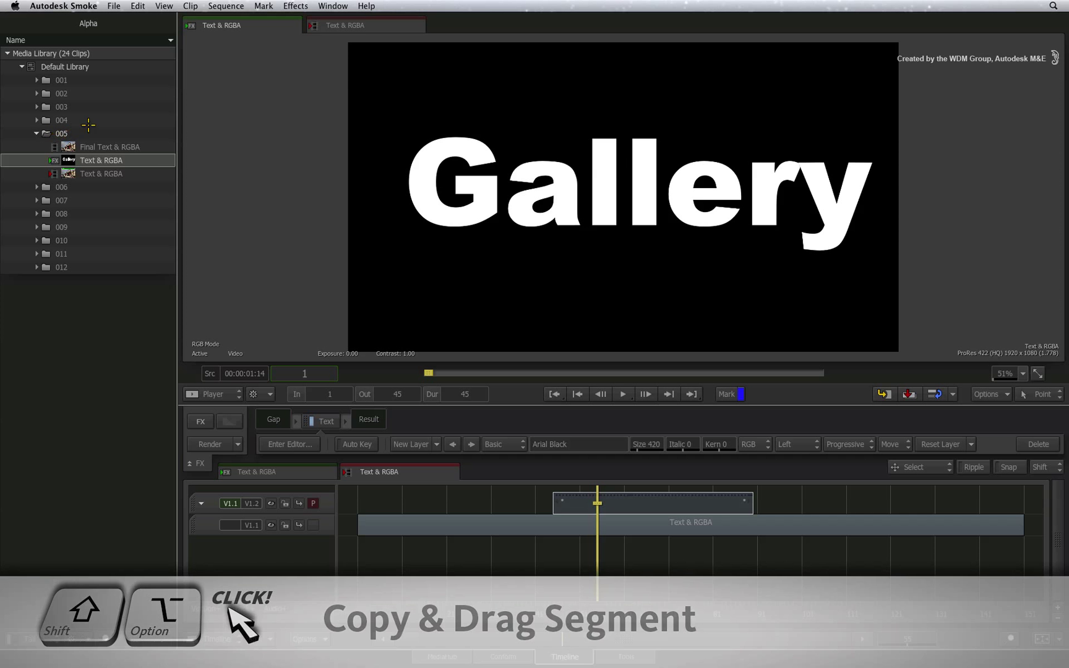
# Step: View the Text & RGBA composite at frame 60 with the text bounding box hidden
pyautogui.click(377, 24)
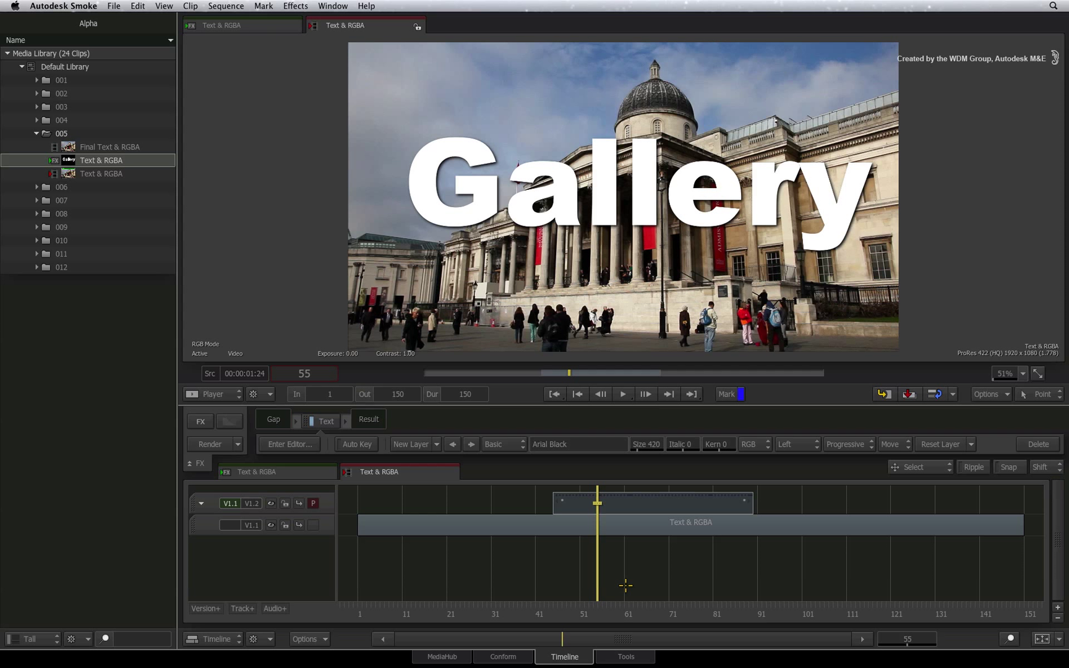
pyautogui.moveTo(619, 609)
pyautogui.mouseDown()
pyautogui.moveTo(665, 607)
pyautogui.moveTo(599, 606)
pyautogui.moveTo(640, 607)
pyautogui.moveTo(620, 603)
pyautogui.mouseUp()
pyautogui.click(620, 602)
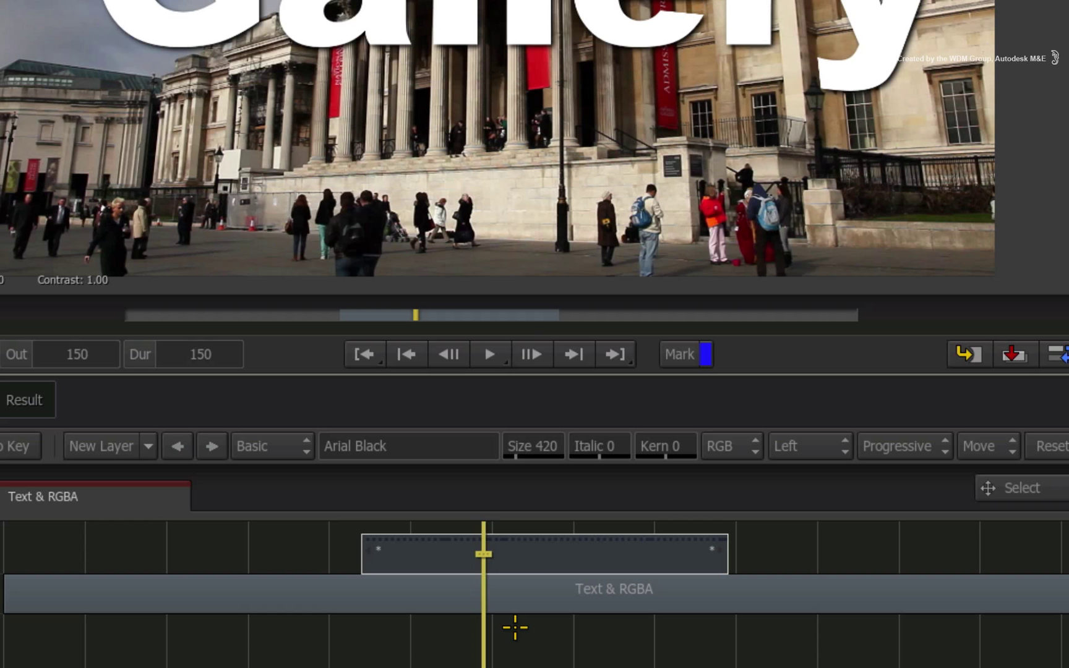
# Step: Add an Axis video effect after Text on the Gap segment and enter its editor
pyautogui.click(542, 557)
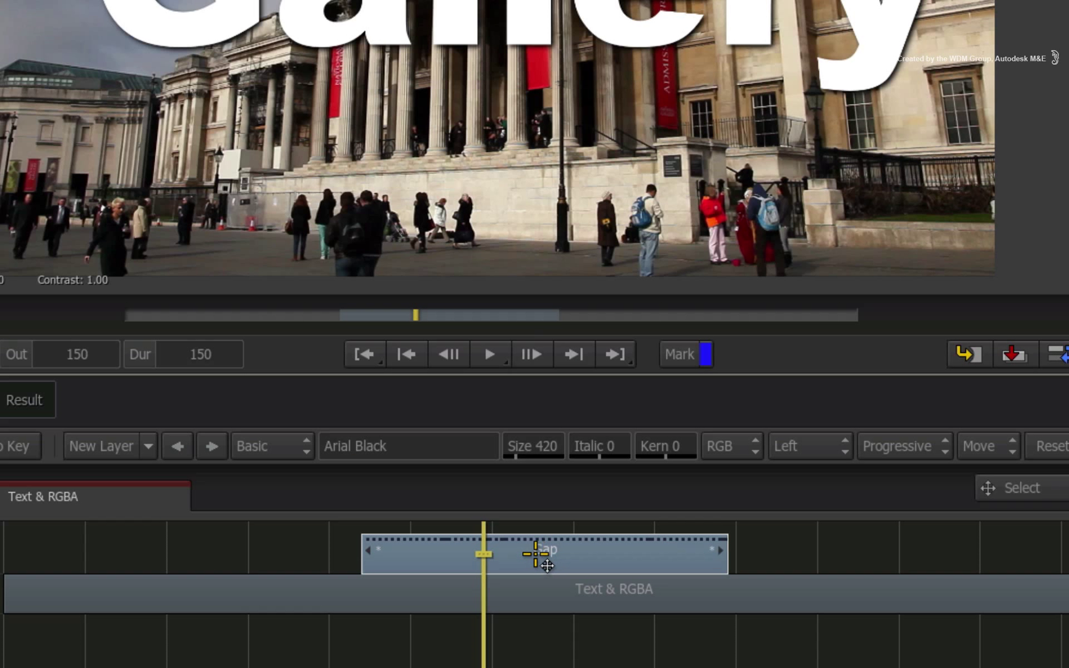
pyautogui.rightClick(531, 555)
pyautogui.click(563, 94)
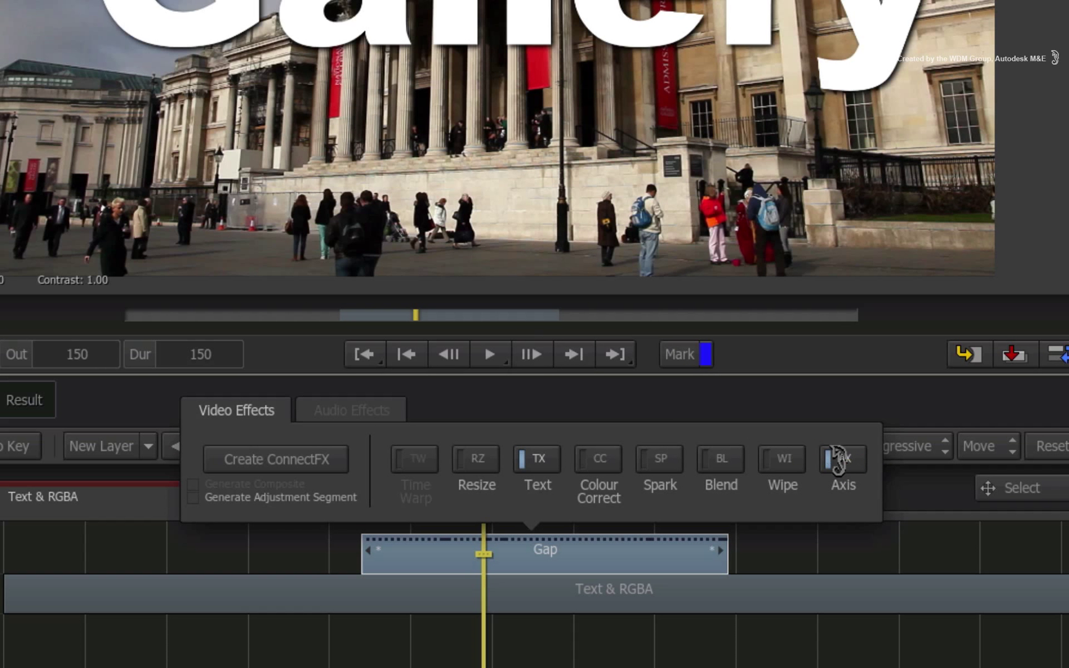
pyautogui.click(840, 461)
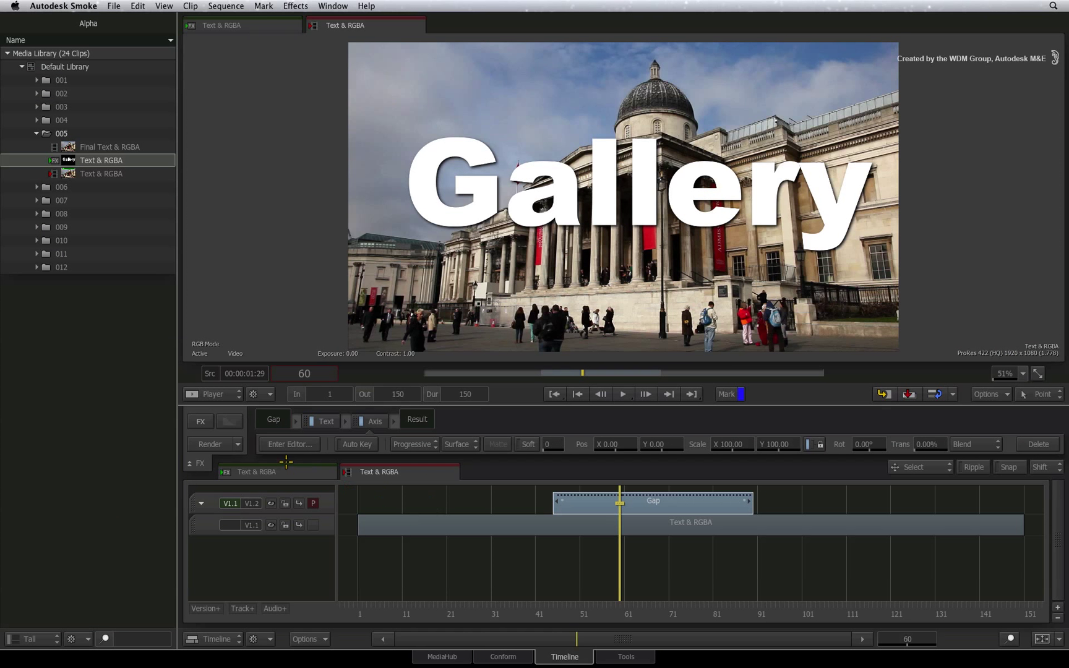
pyautogui.click(289, 444)
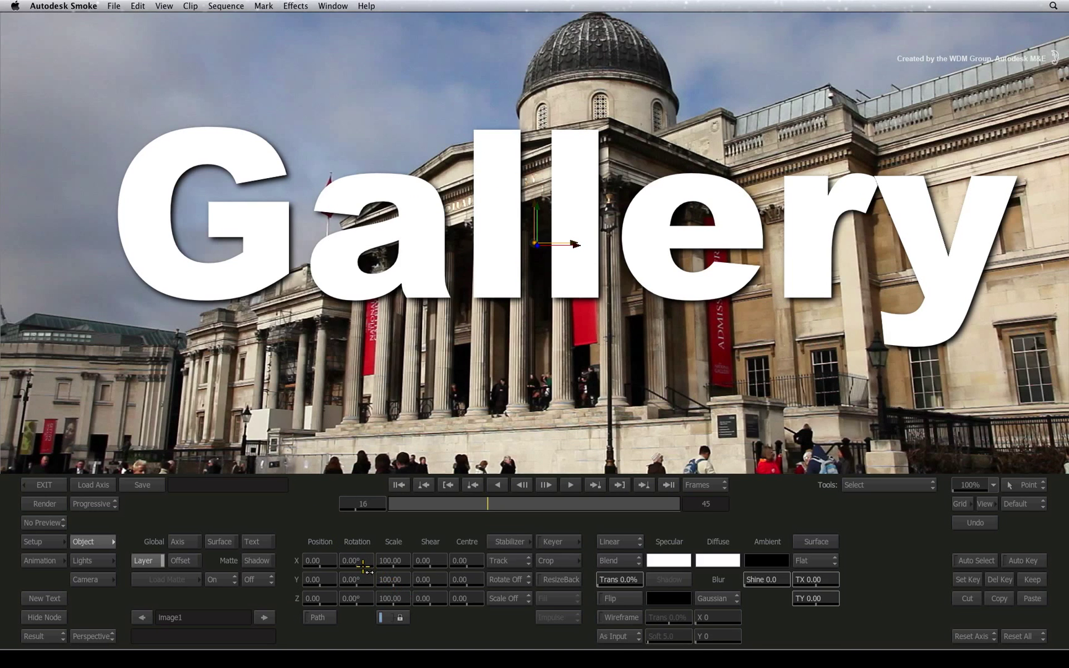
# Step: Rotate the Gallery text (Y −27°, shear 23) and enable a shaded light at Z 651
pyautogui.moveTo(361, 581); pyautogui.dragTo(465, 557)
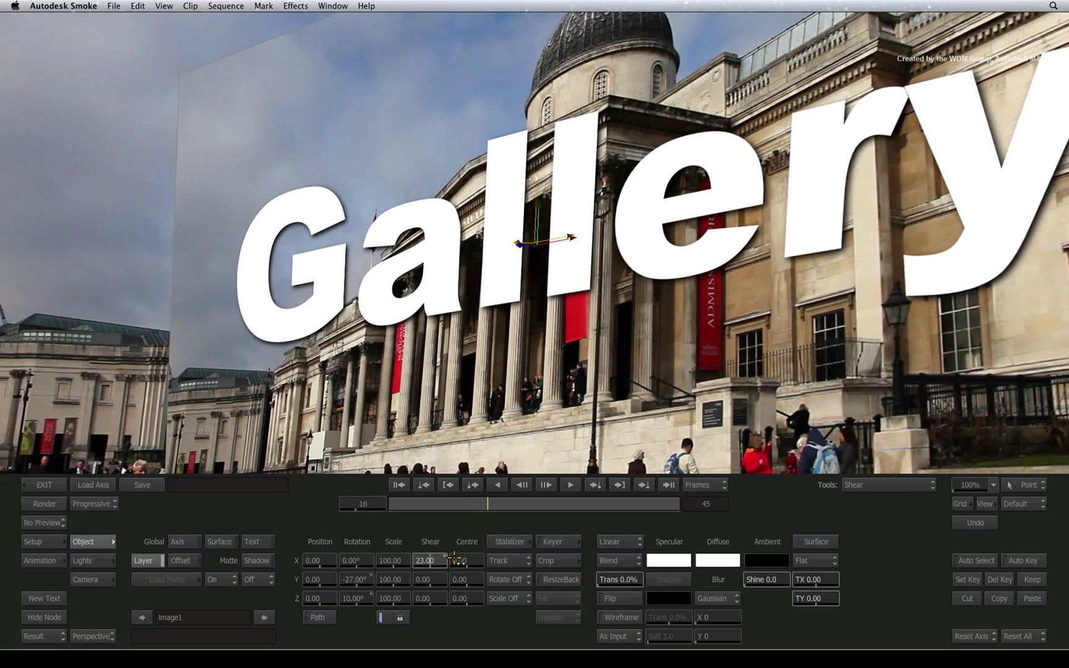
pyautogui.click(106, 558)
pyautogui.click(414, 636)
pyautogui.click(400, 618)
pyautogui.moveTo(312, 599); pyautogui.dragTo(473, 586)
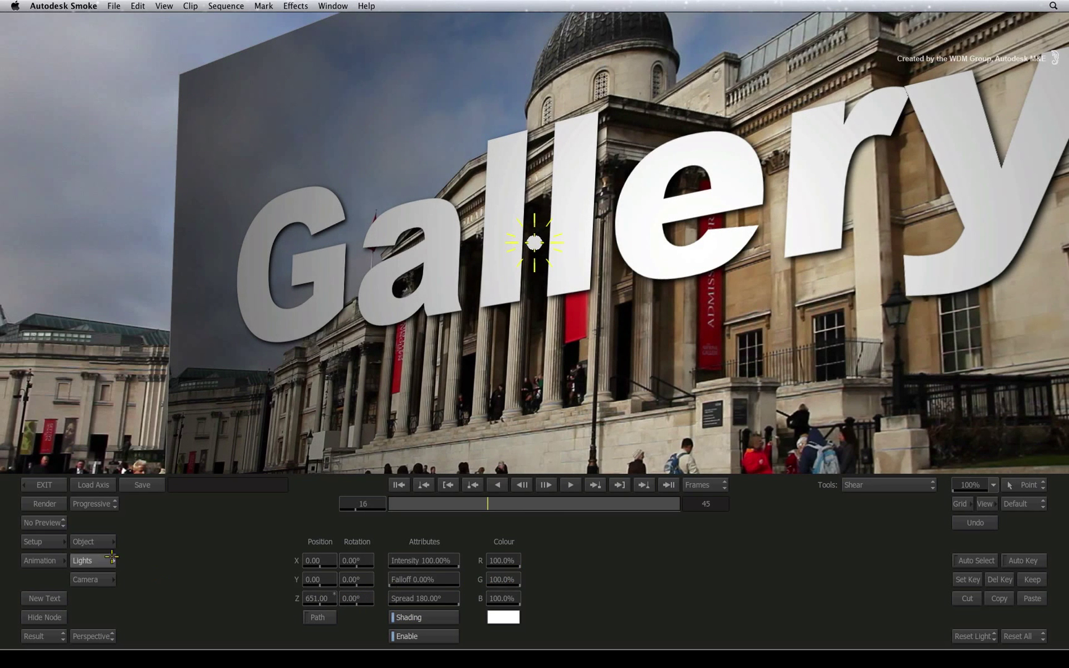
# Step: Move the text down in the frame, then reopen the Text effect's editor
pyautogui.click(92, 543)
pyautogui.moveTo(322, 582); pyautogui.dragTo(100, 499)
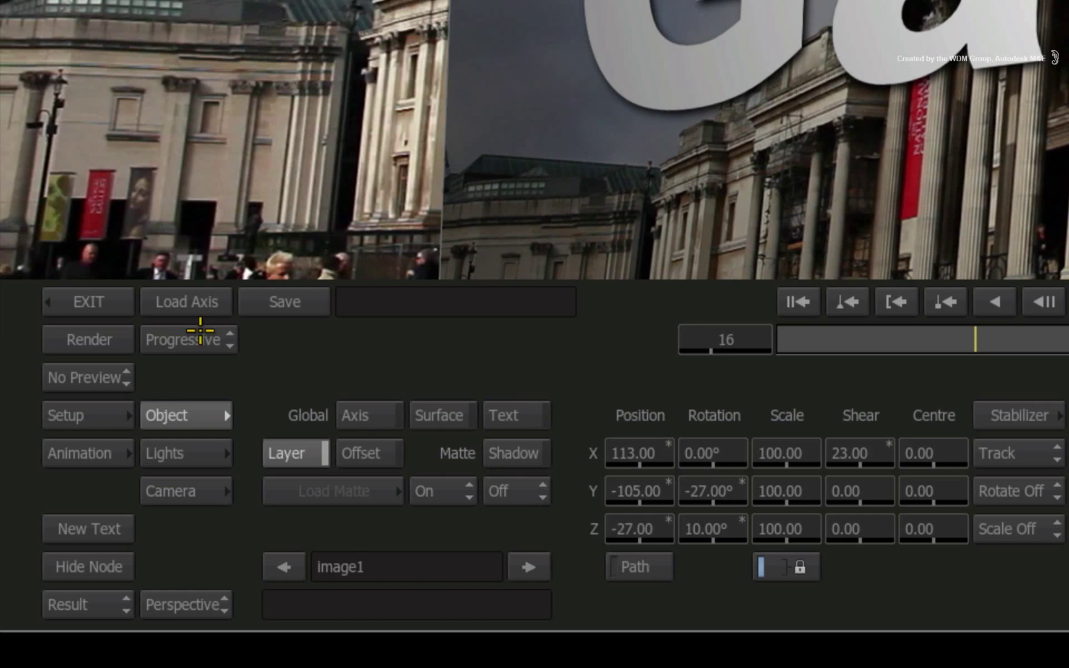
pyautogui.click(106, 301)
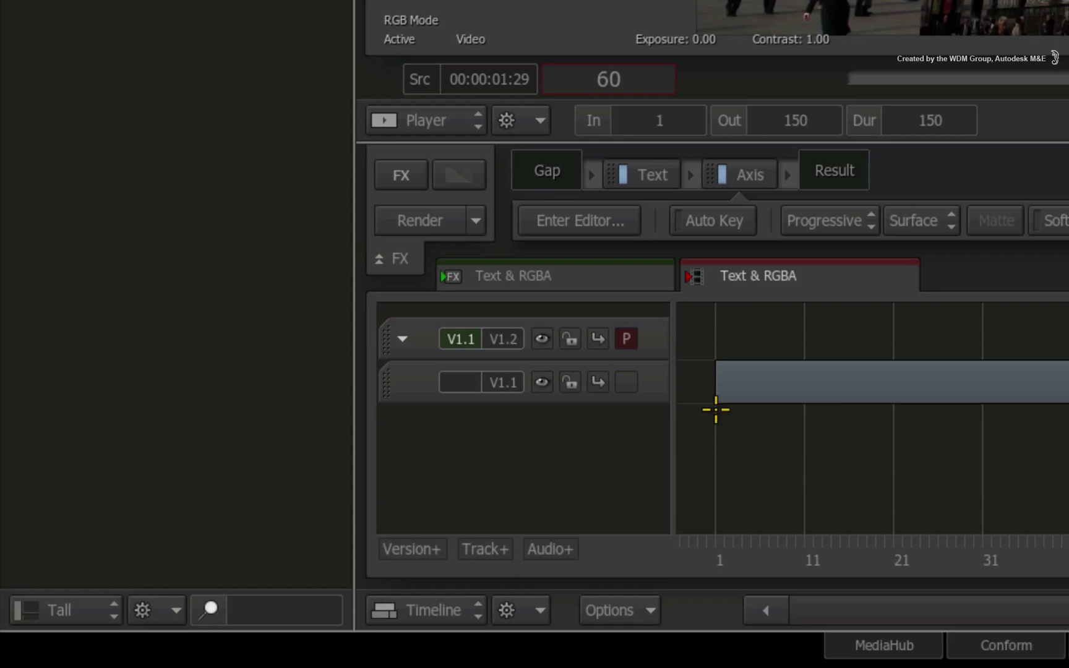
pyautogui.click(643, 174)
pyautogui.click(596, 221)
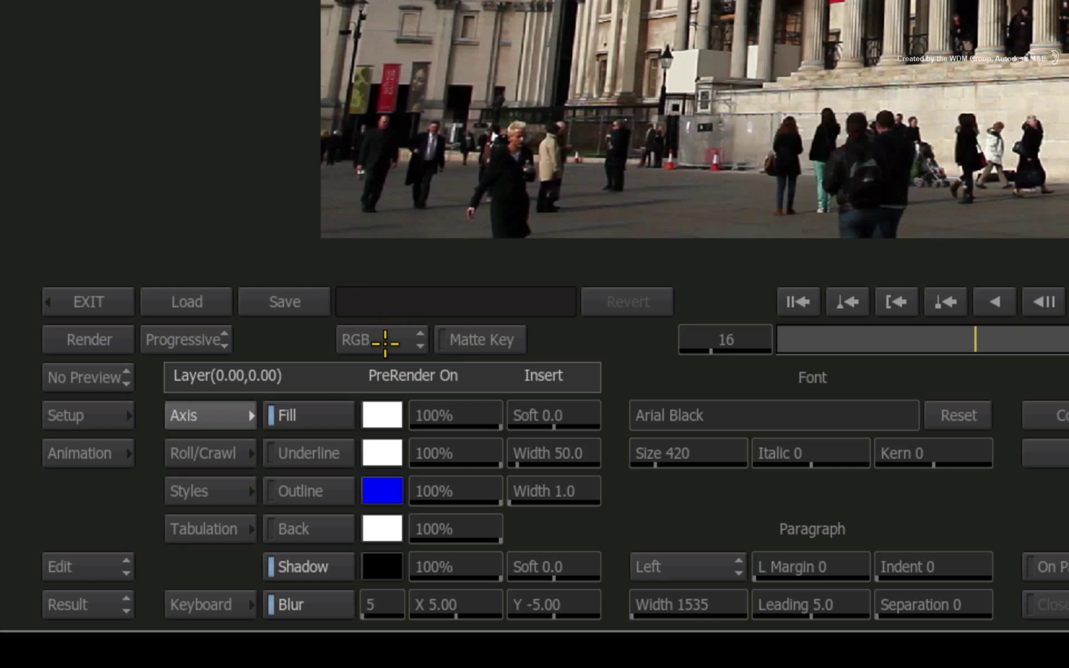
# Step: Switch the Text effect's output from RGB to RGBA and return to the timeline
pyautogui.click(409, 336)
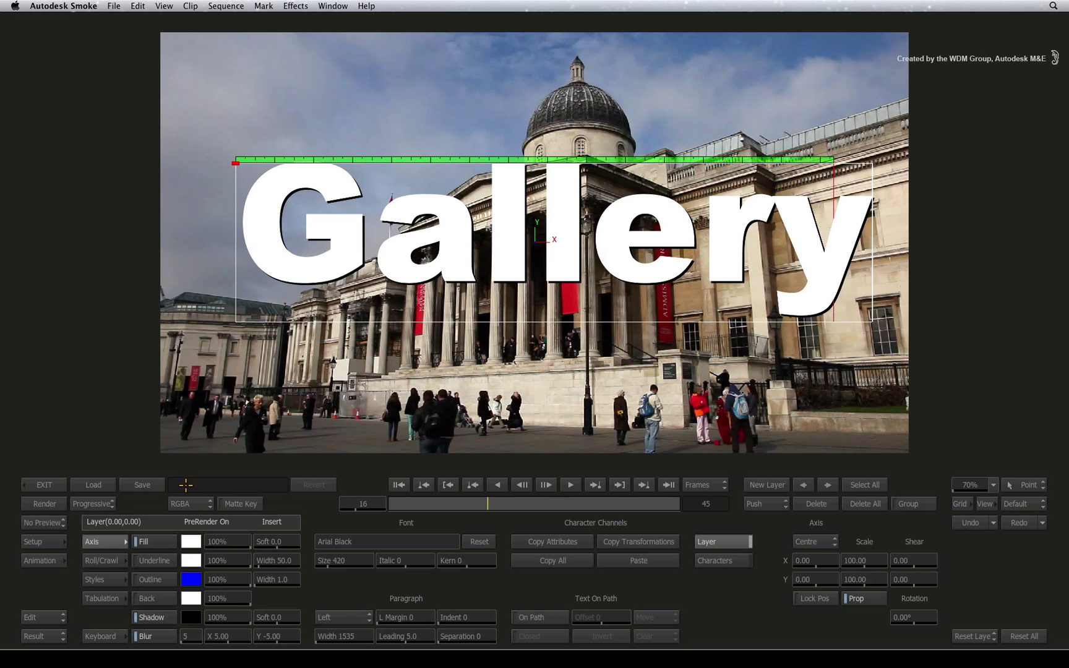
pyautogui.click(43, 485)
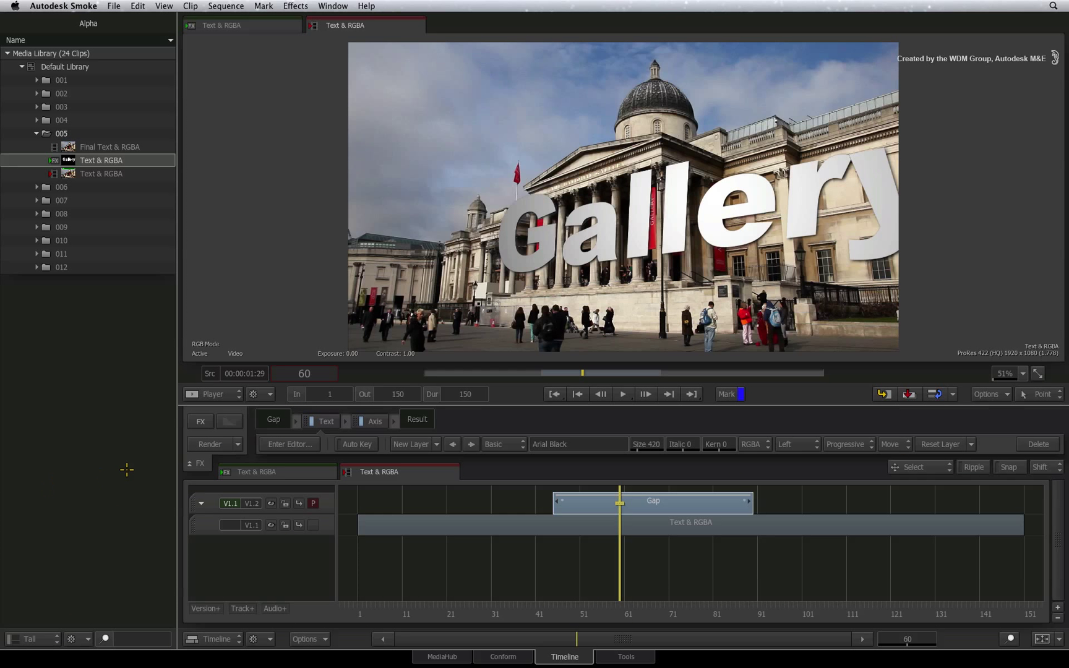
# Step: Reposition the Gallery text in the Axis effect to X −157, Y −184
pyautogui.click(354, 425)
pyautogui.click(323, 441)
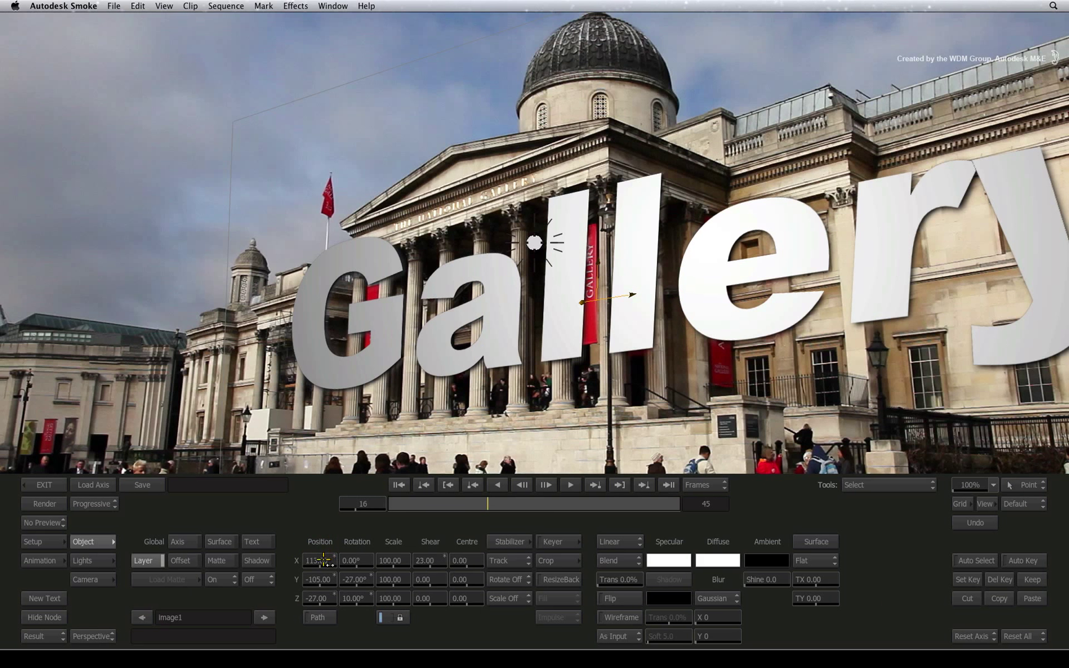
pyautogui.moveTo(280, 561)
pyautogui.mouseDown()
pyautogui.moveTo(342, 581)
pyautogui.moveTo(270, 563)
pyautogui.mouseUp()
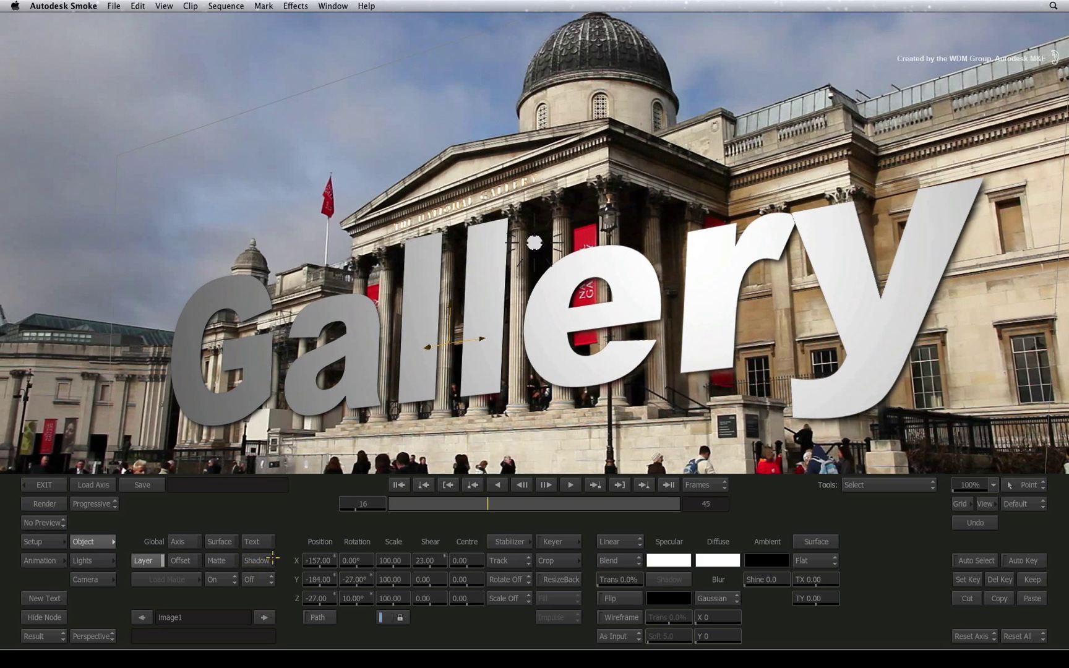
pyautogui.click(53, 485)
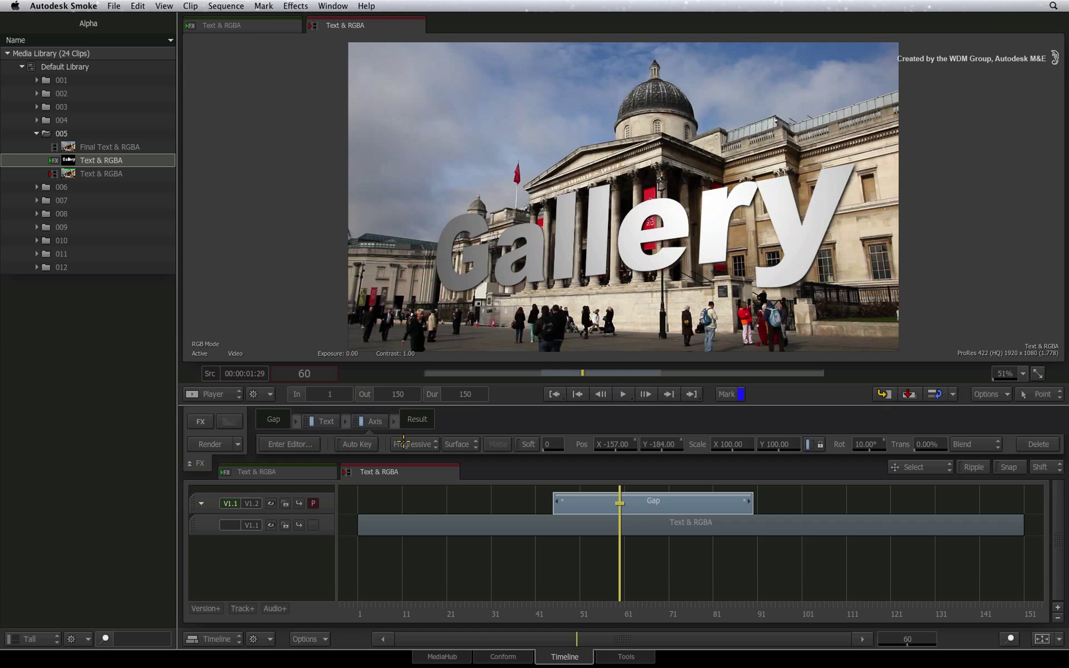
# Step: Move the playhead back to frame 52 to render the 3D Gallery text
pyautogui.moveTo(617, 612); pyautogui.dragTo(584, 611)
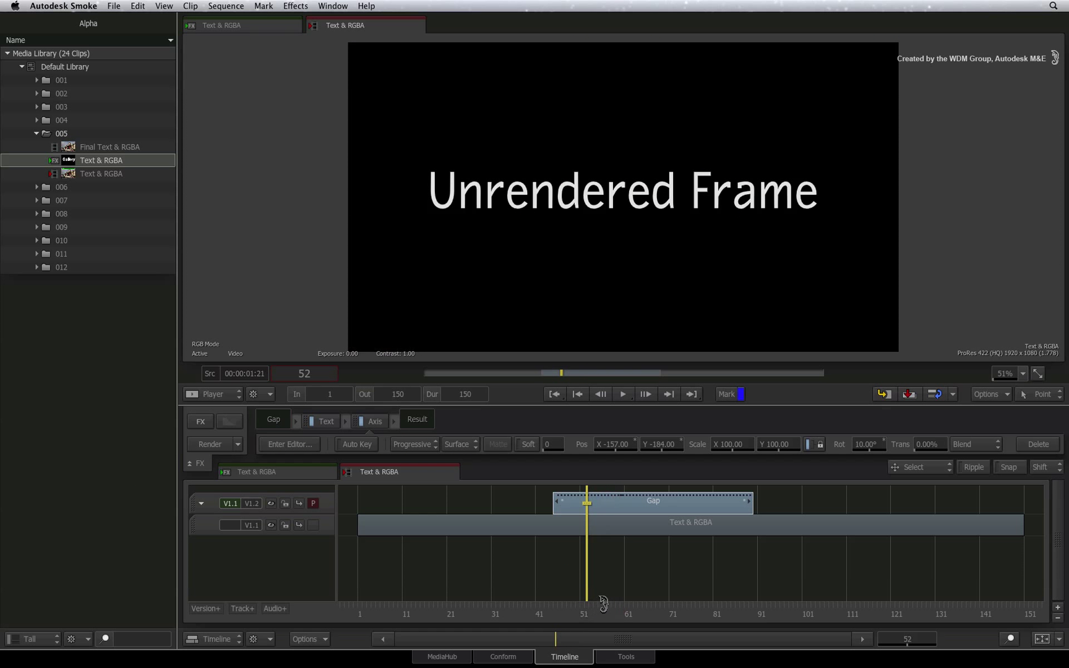